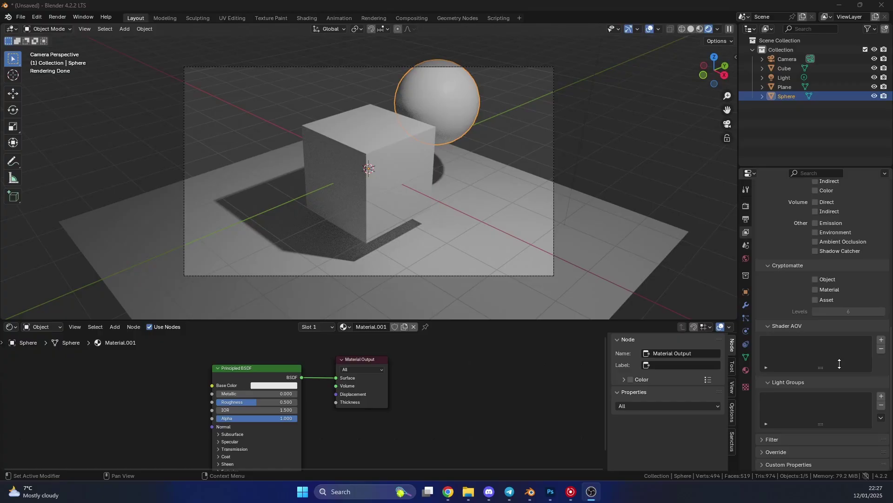
Step: Rename the new shader AOV pass to ID
click(881, 340)
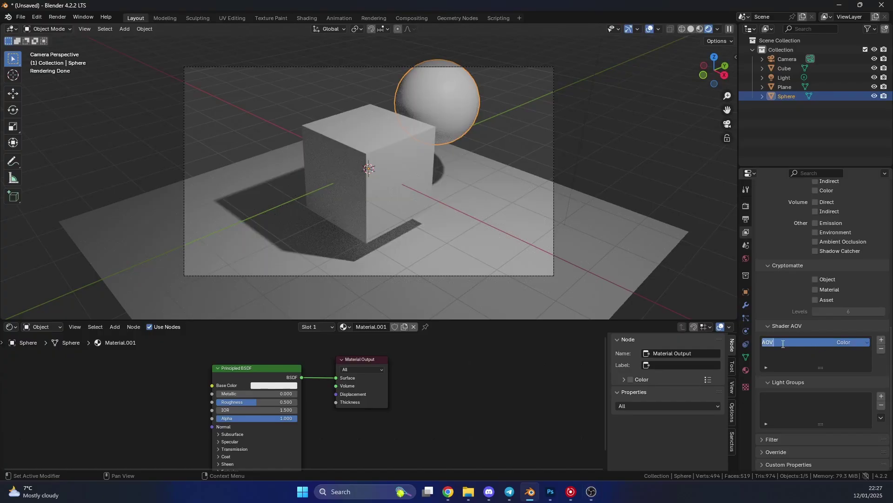
key(BackSpace)
text(ID)
Step: Add an AOV Output node named ID to the sphere's material
key(shift+a)
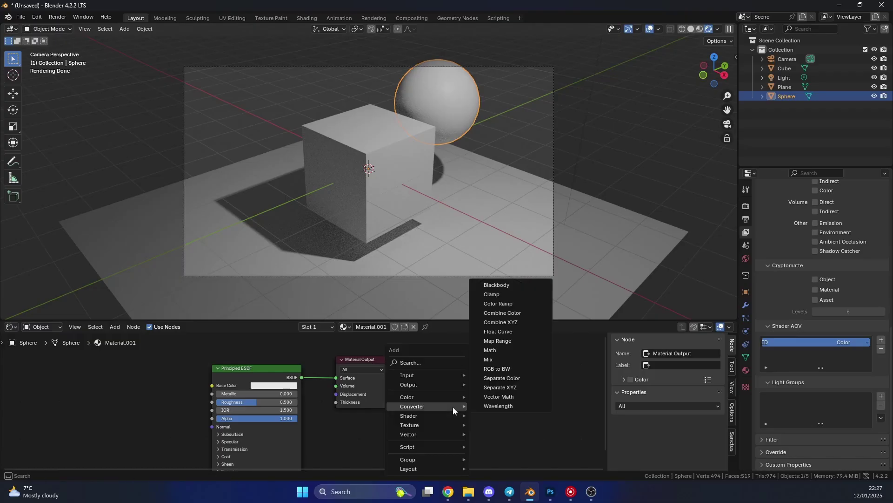
text(output)
key(Return)
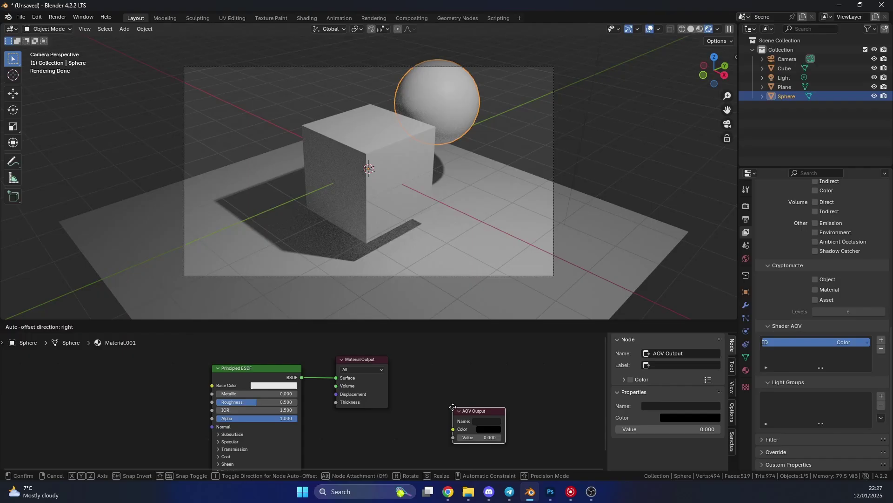
click(466, 394)
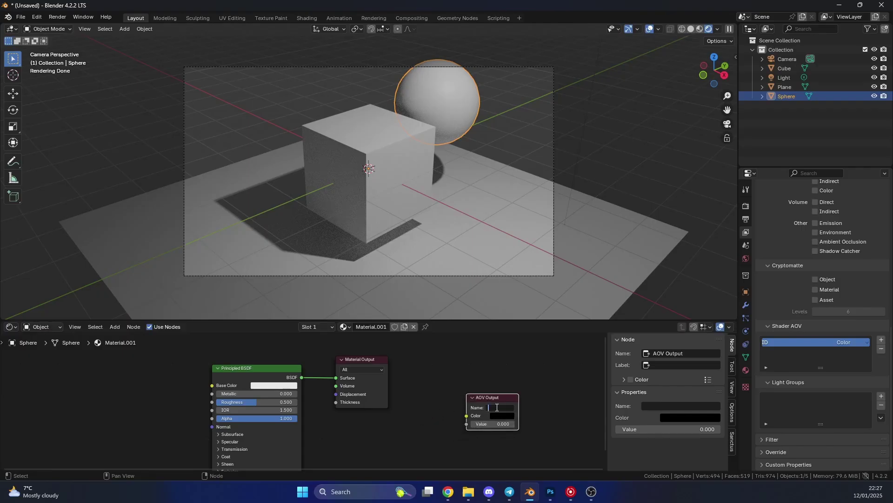
text(ID)
key(Return)
click(400, 427)
Step: Feed a yellow-green RGB node's Color into the ID AOV Output
key(shift+a)
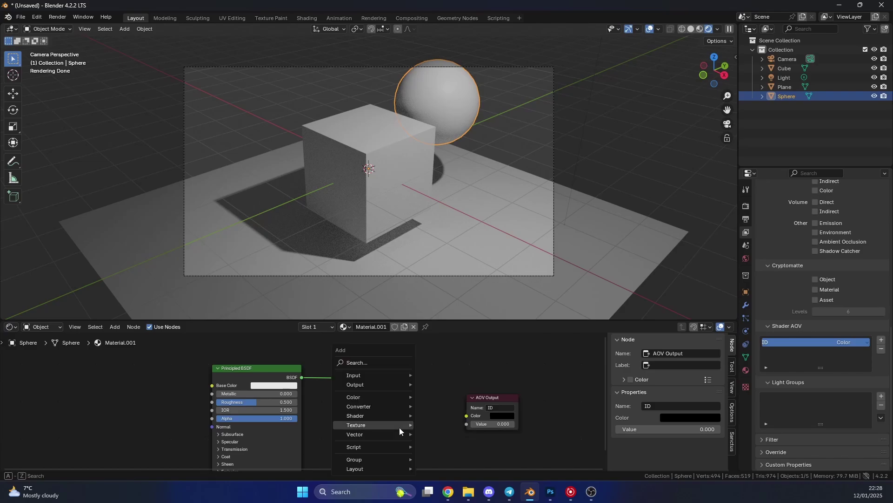
text(rgb)
key(Return)
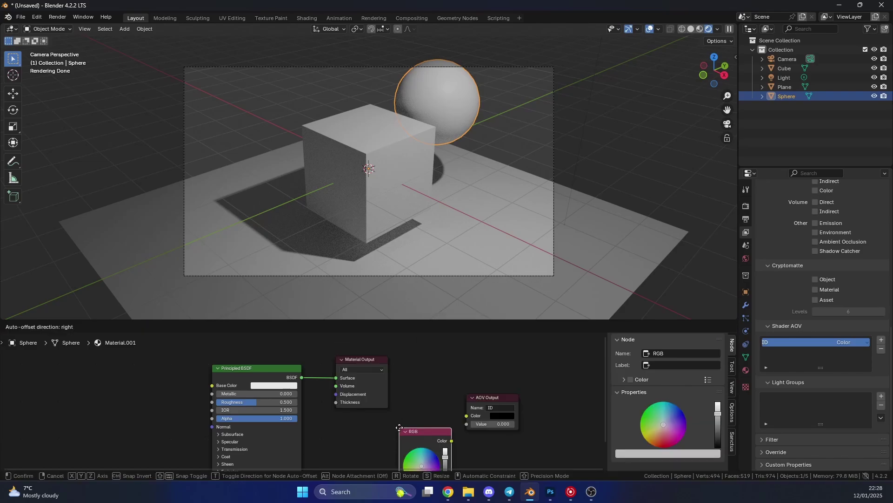
click(373, 416)
drag(425, 430, 467, 415)
middle_drag(477, 438, 481, 389)
click(381, 410)
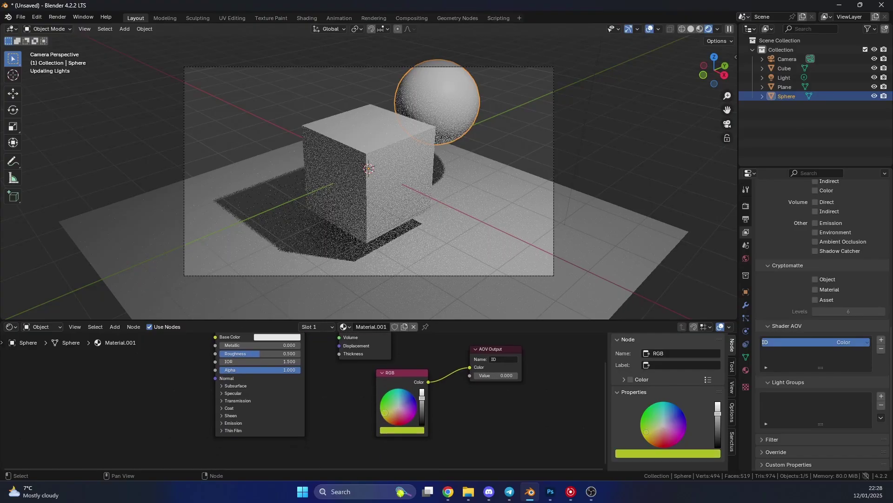
Step: Give the Cube's material an AOV Output named ID2 and add a second shader AOV pass
click(383, 145)
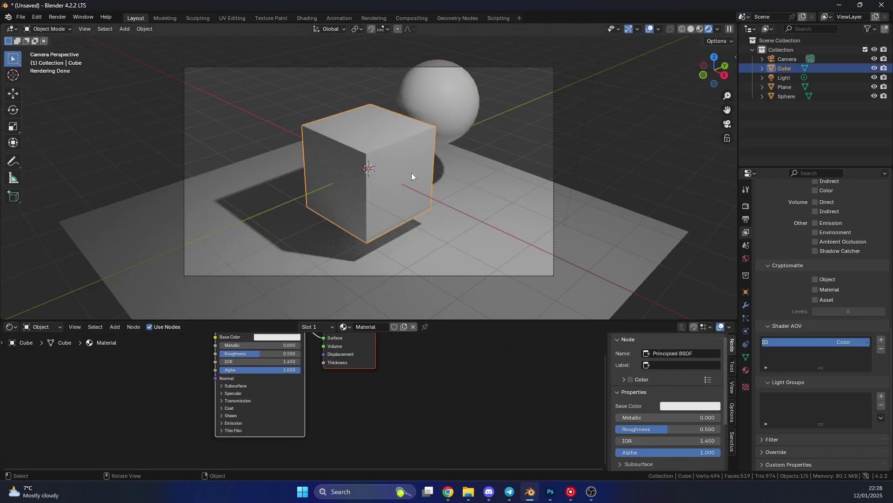
key(shift+a)
click(501, 401)
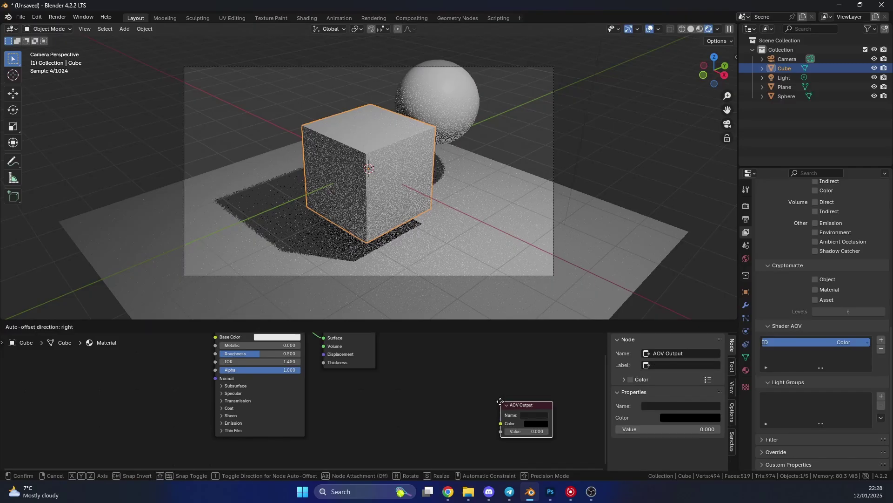
click(496, 392)
click(526, 403)
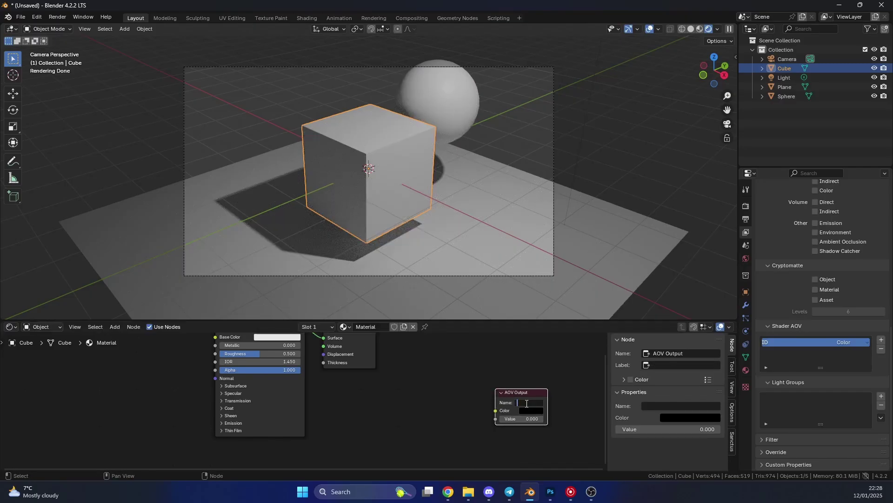
text(ID2)
key(Return)
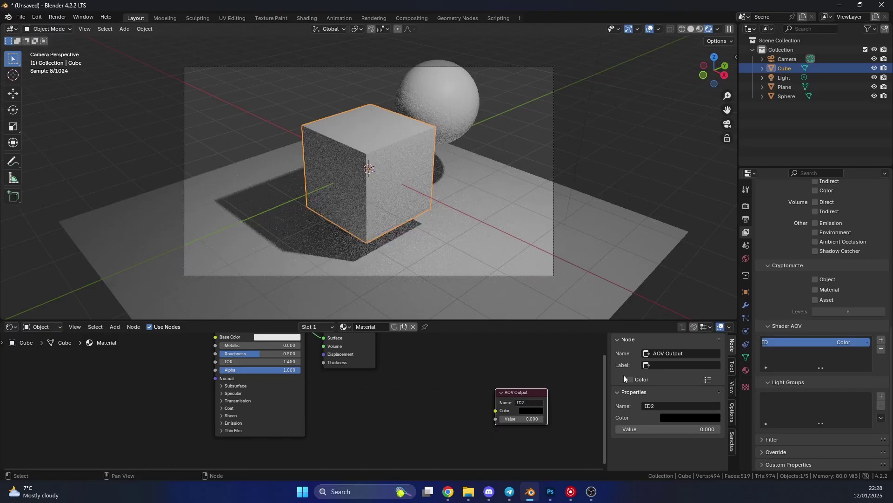
click(881, 339)
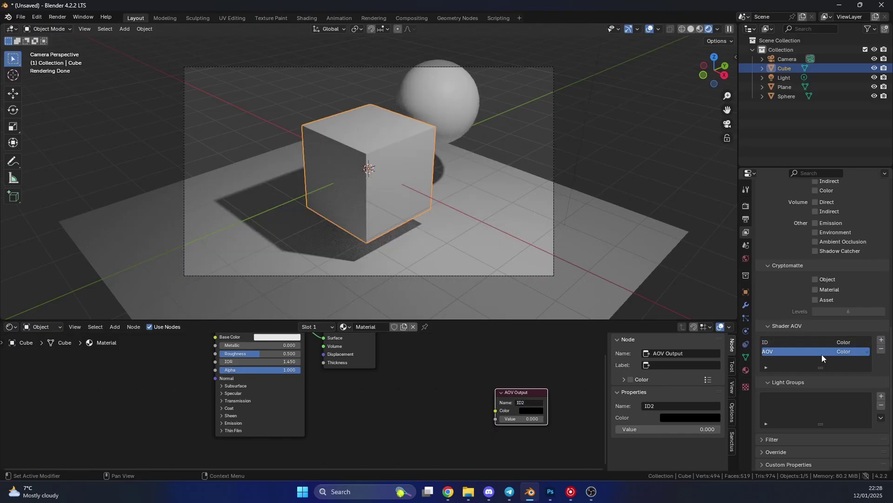
double_click(795, 351)
text(ID2)
Step: Link a fully saturated purple RGB node into the ID2 AOV Output
key(shift+a)
text(rgb)
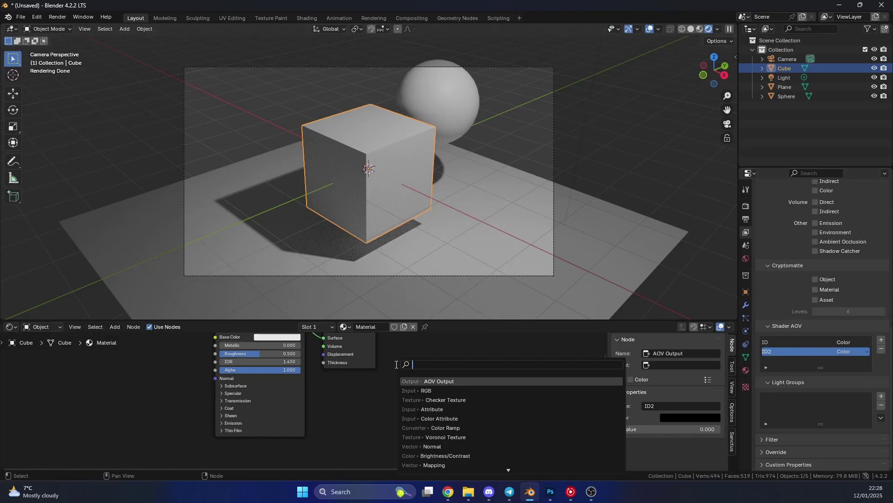
key(Return)
click(406, 395)
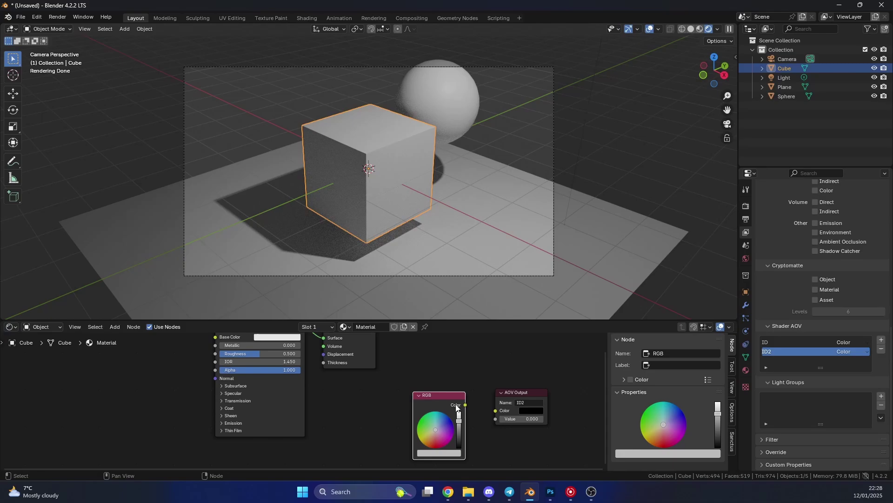
drag(465, 404, 495, 410)
click(445, 428)
drag(445, 427, 454, 432)
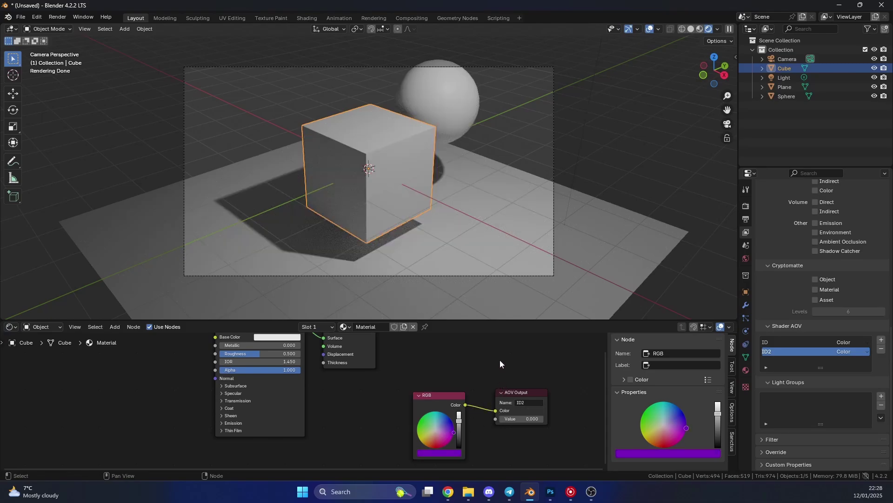
Step: Render with F12 and check the ID pass, then the ID2 pass
key(F12)
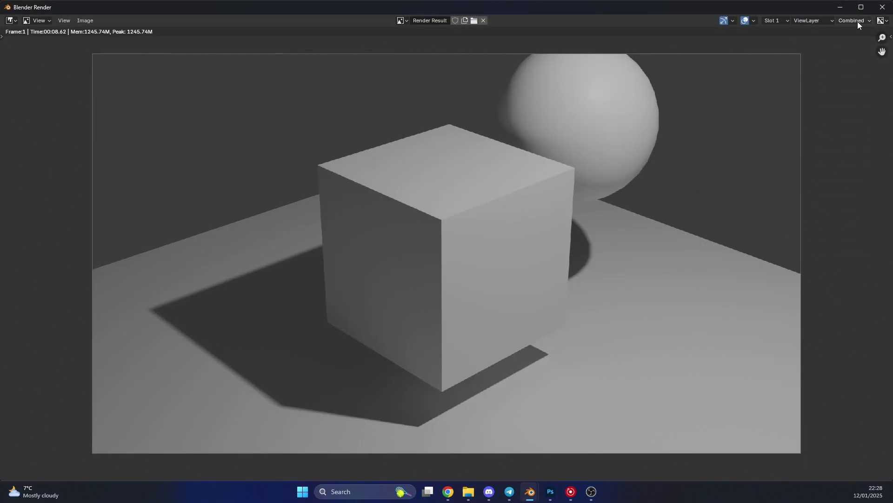
click(855, 20)
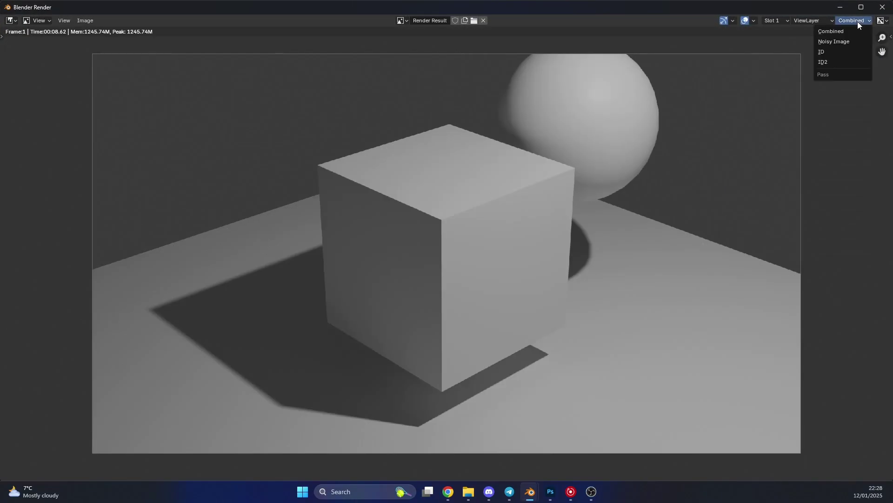
click(840, 52)
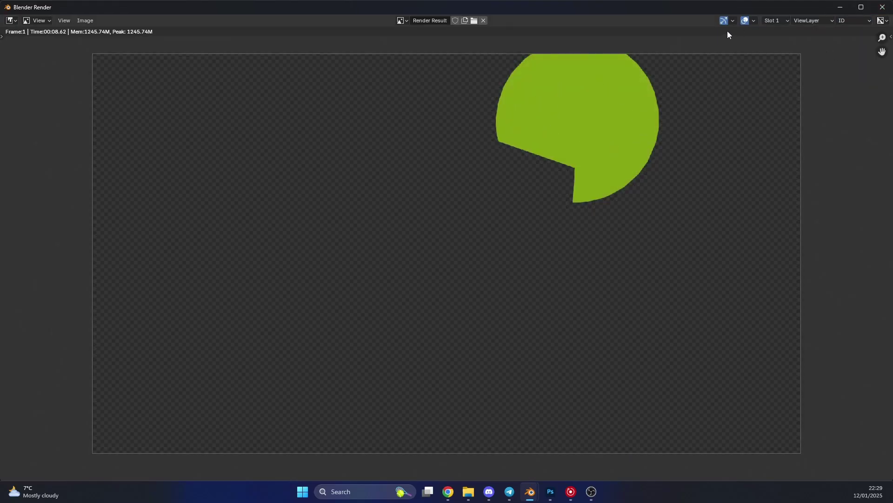
click(841, 22)
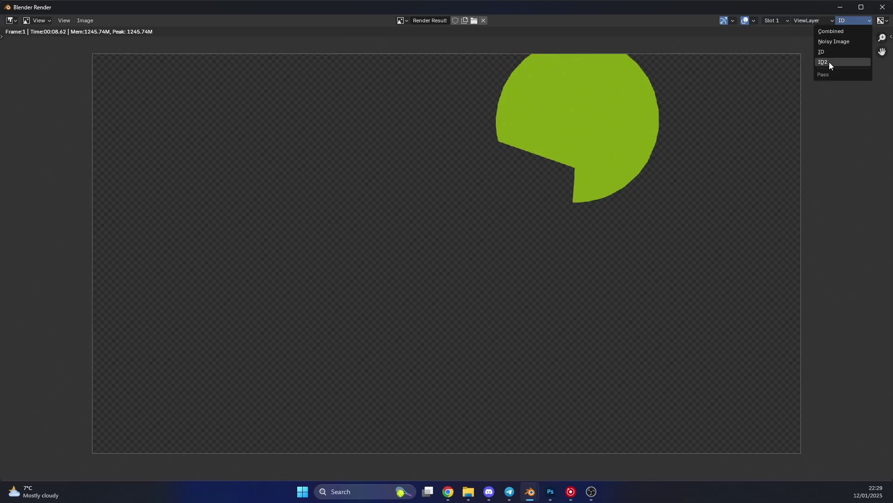
click(831, 64)
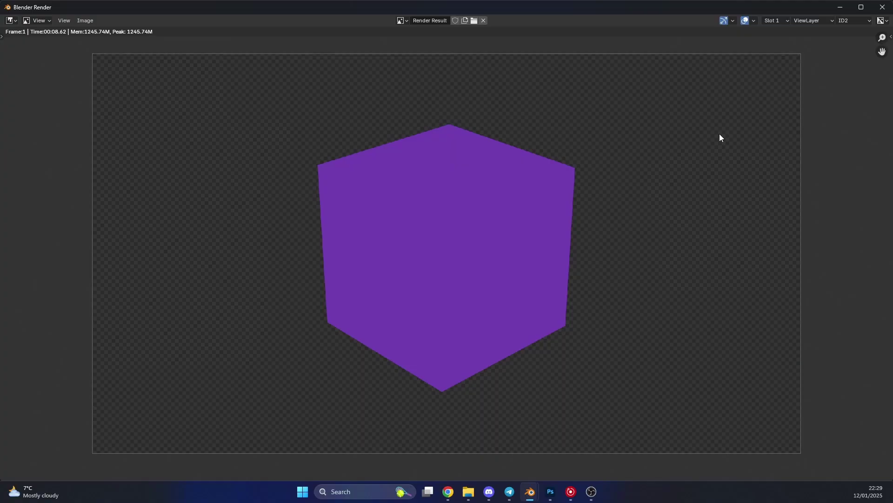
Step: Apply a level-3 Subdivision Surface modifier to the cube and shade it smooth
click(882, 7)
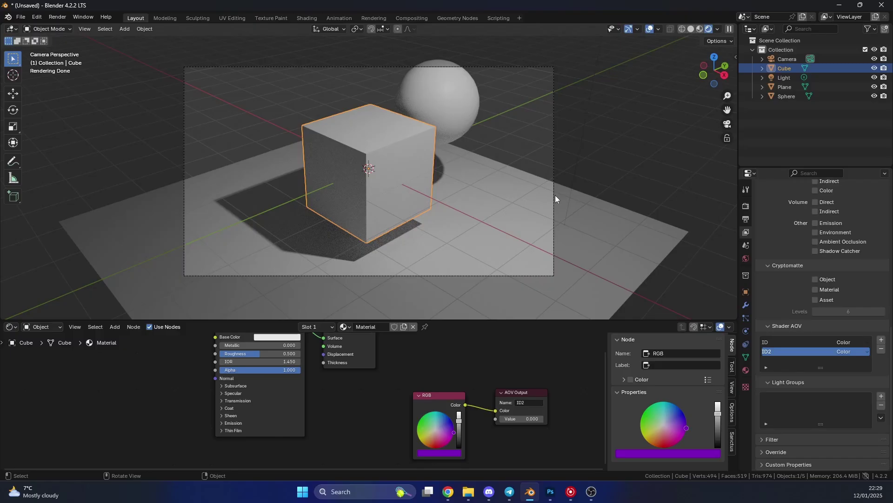
key(ctrl+shift+a)
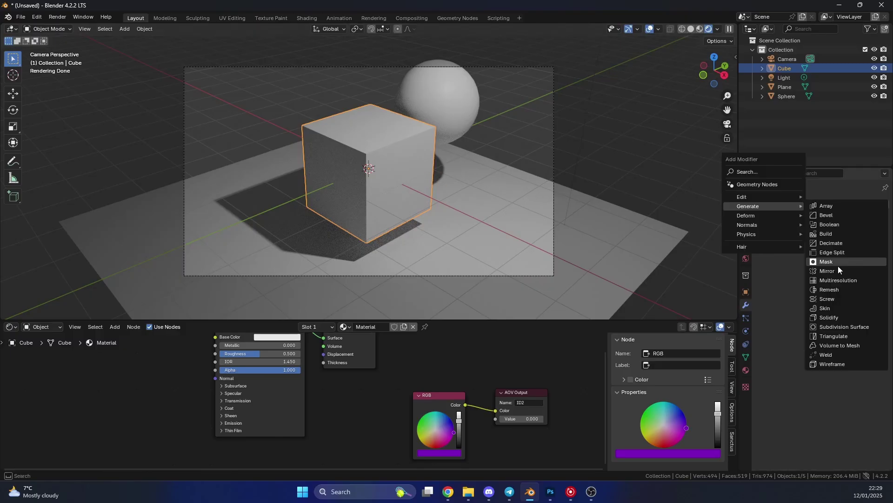
click(843, 322)
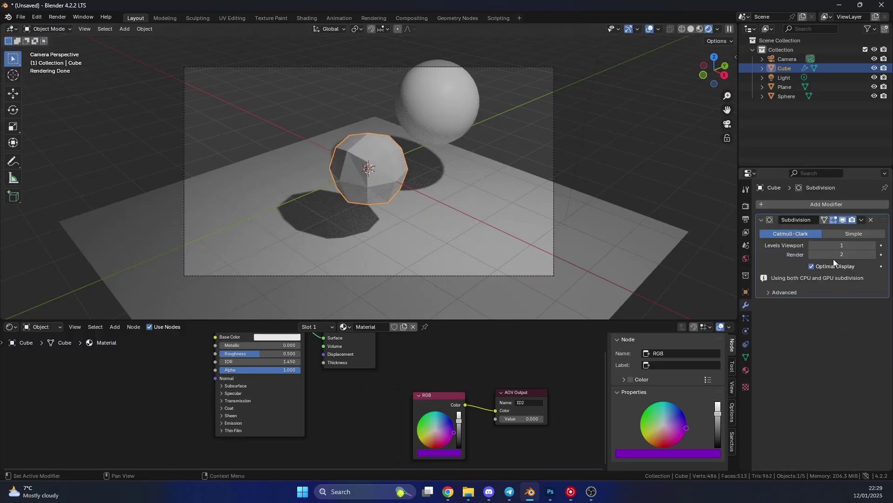
drag(836, 245, 859, 233)
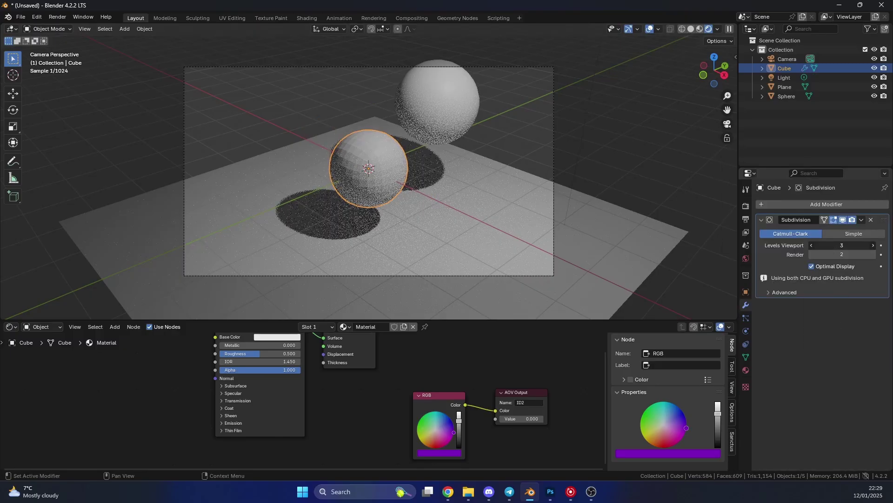
click(863, 219)
click(845, 230)
right_click(378, 173)
click(377, 172)
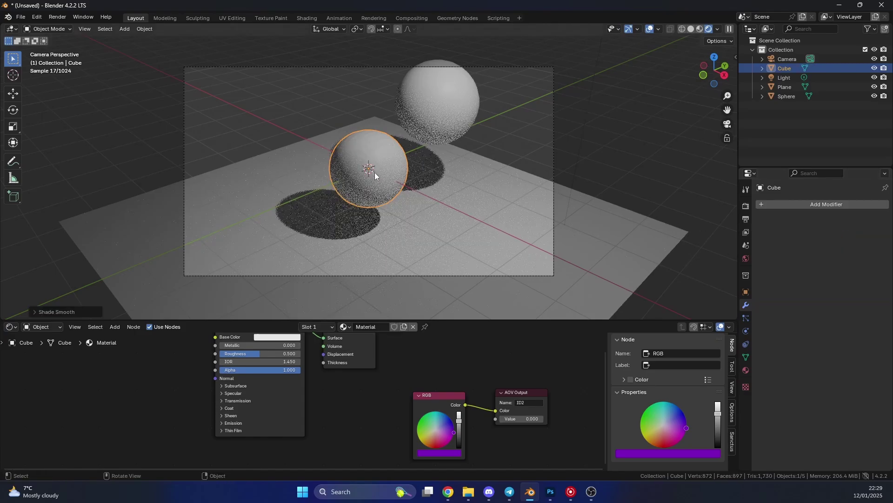
Step: In Vertex Paint mode with solid shading, paint two bright green blobs on the sphere
click(57, 29)
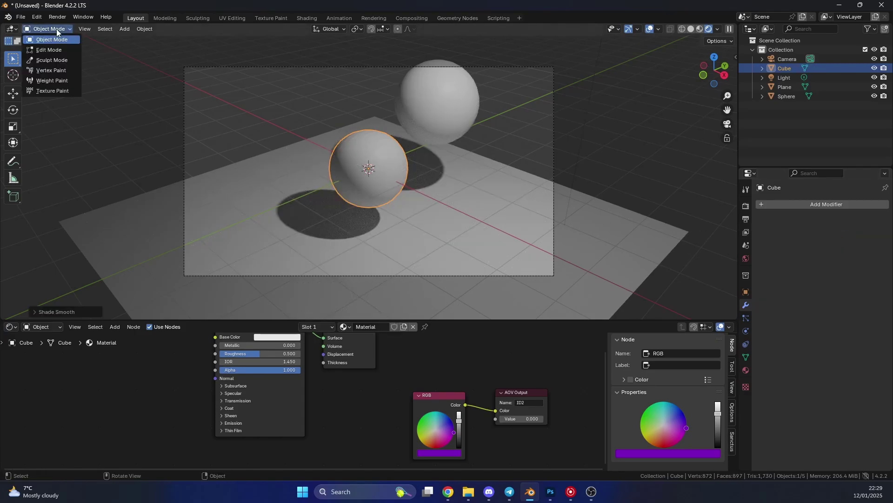
click(61, 70)
scroll(161, 94, up, 2)
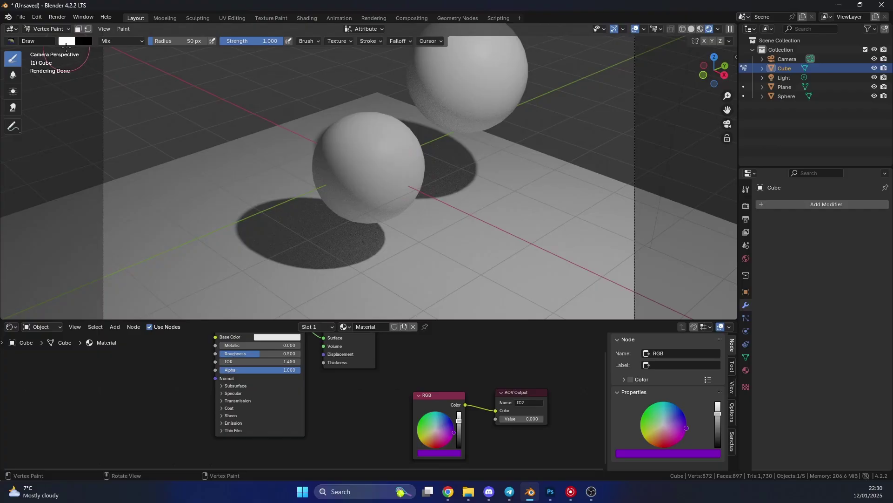
click(66, 41)
click(83, 75)
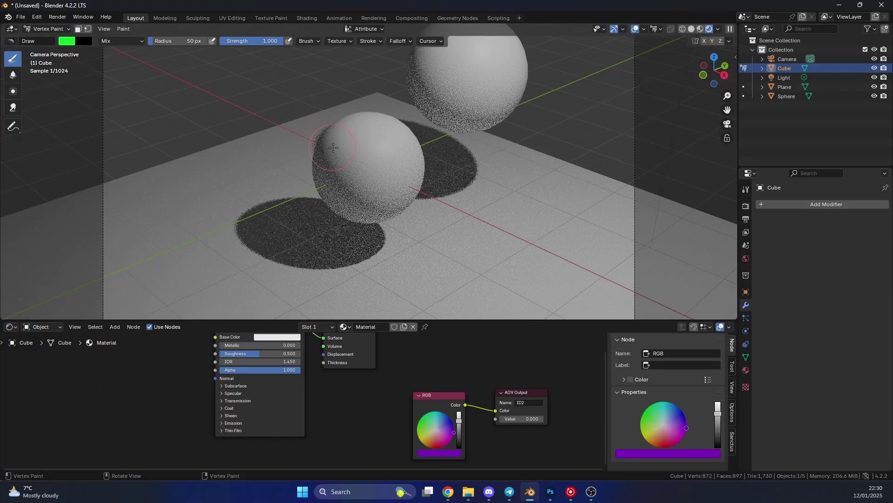
click(692, 29)
mouse_move(333, 147)
mouse_down()
mouse_move(411, 160)
mouse_move(368, 163)
mouse_up()
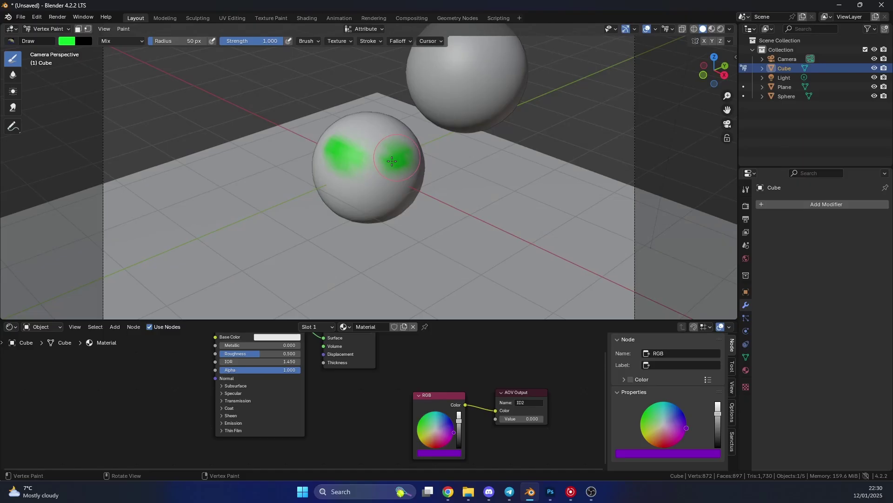
Step: Paint pale-yellow and purple strokes on the sphere, then return to rendered shading
click(67, 41)
click(97, 91)
drag(346, 198, 361, 195)
click(67, 41)
click(139, 97)
drag(329, 169, 395, 188)
drag(366, 133, 378, 117)
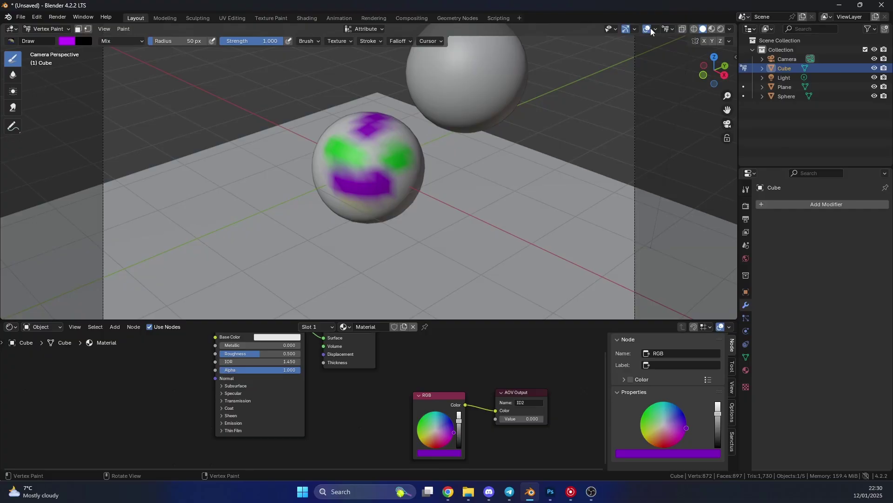
click(721, 29)
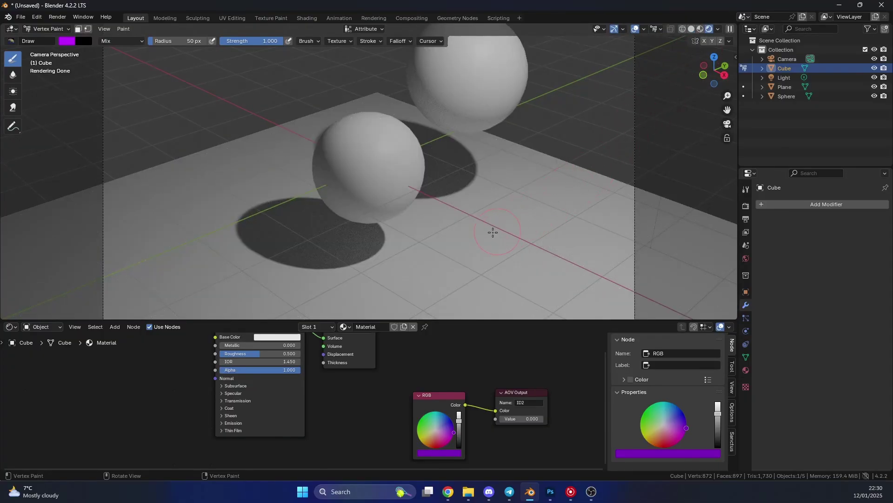
Step: Rename the sphere's colour attribute to 'vertex' in Object Data properties
key(ctrl+Tab)
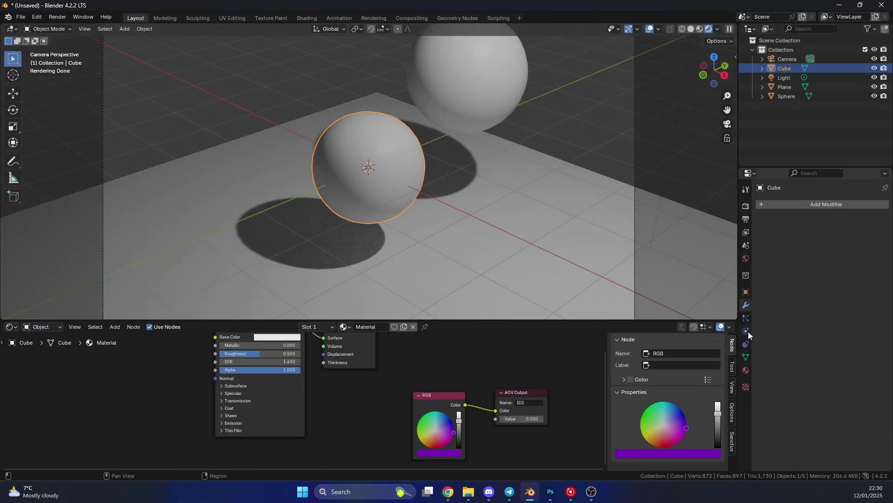
click(747, 355)
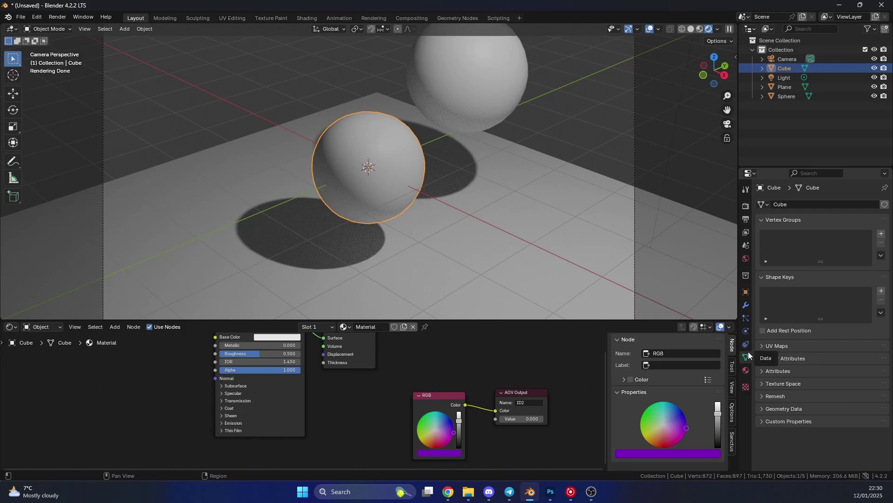
click(801, 357)
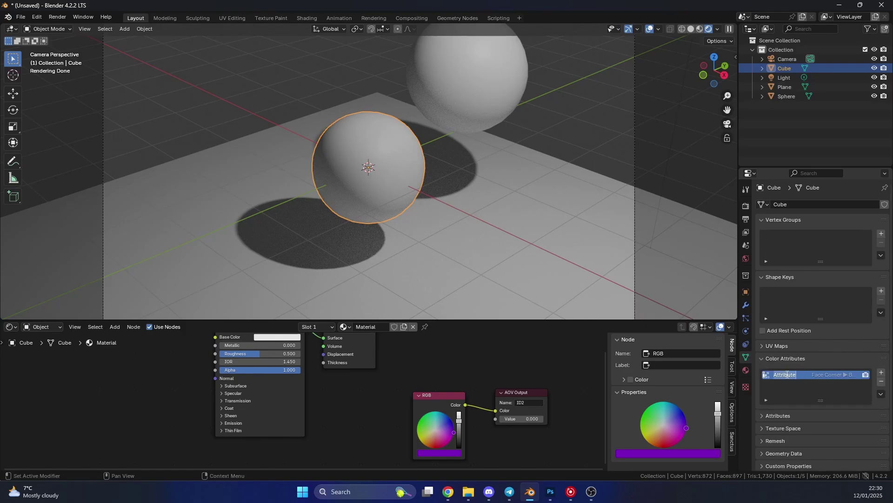
text(vertex)
key(Return)
Step: Link a Color Attribute node reading 'vertex' into the ID2 AOV Output's Color
scroll(462, 357, down, 2)
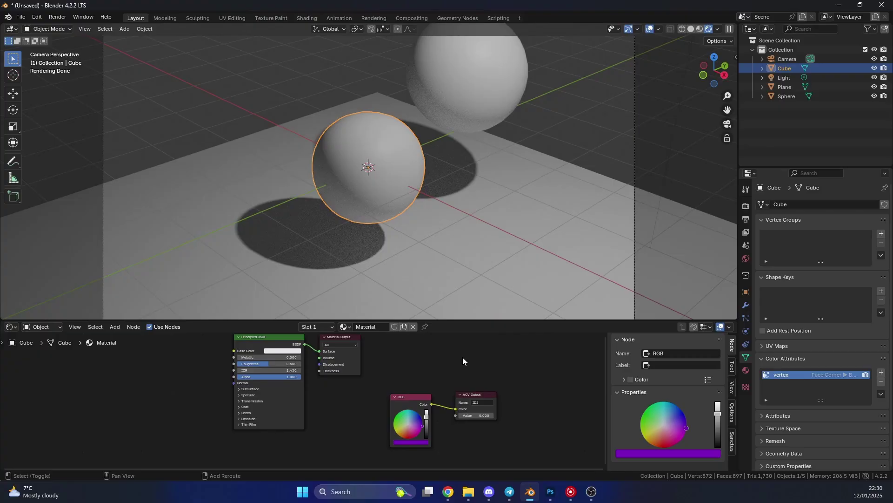
key(shift+a)
text(color)
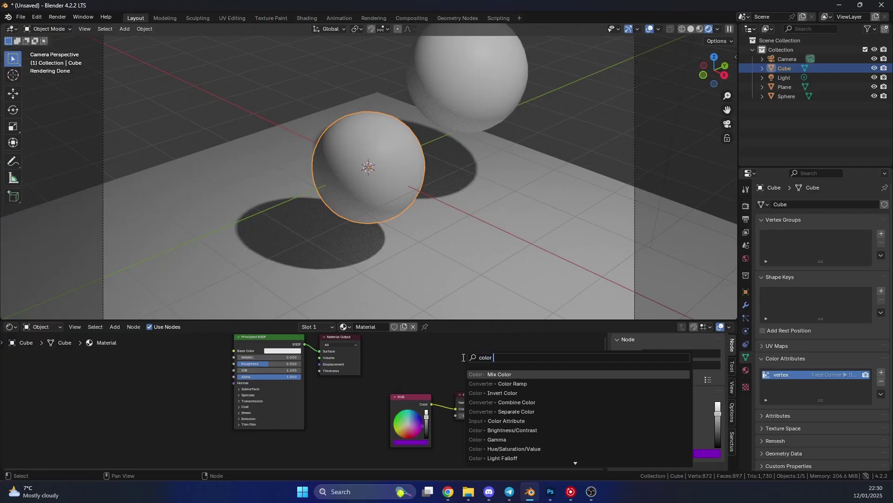
text( attr)
key(Return)
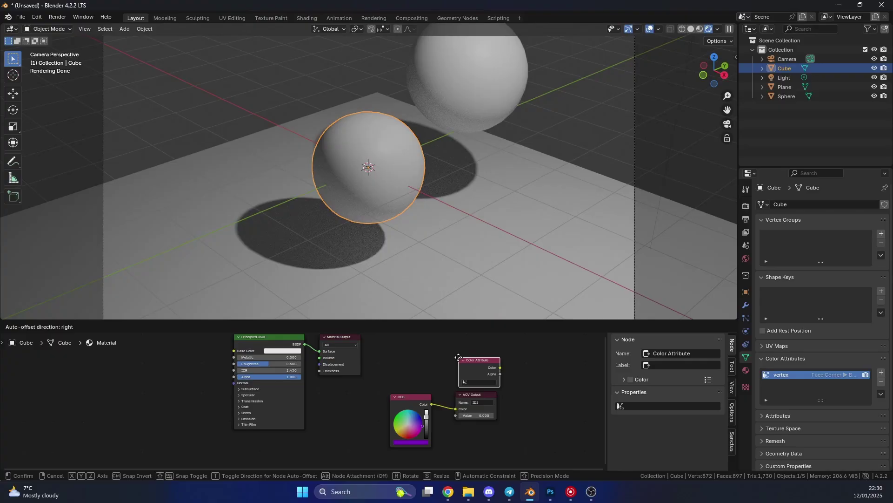
click(440, 346)
drag(480, 355, 488, 394)
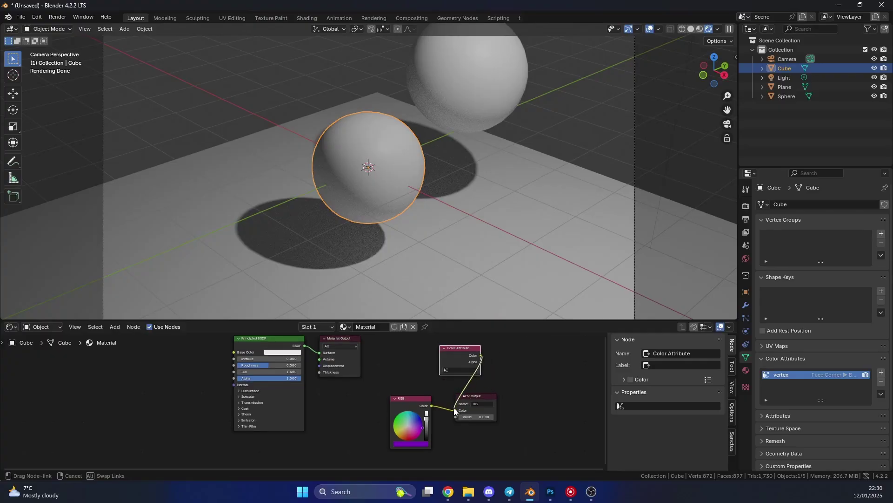
drag(455, 411, 523, 351)
click(459, 370)
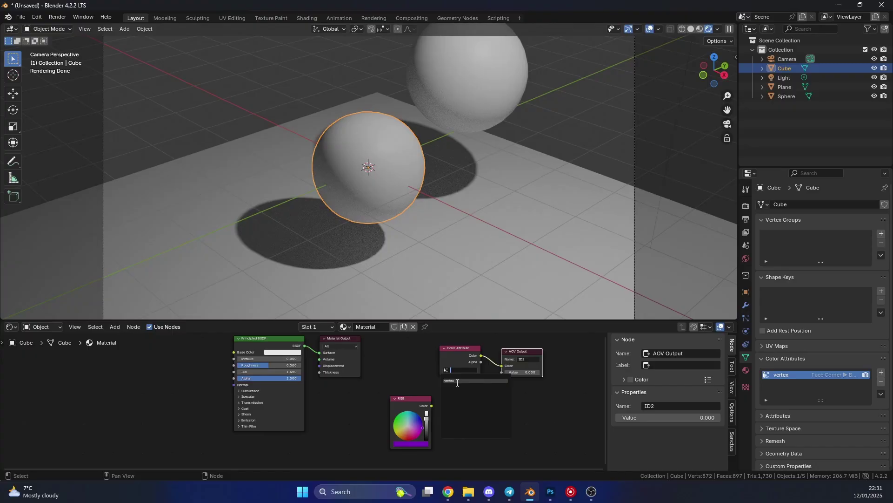
click(458, 380)
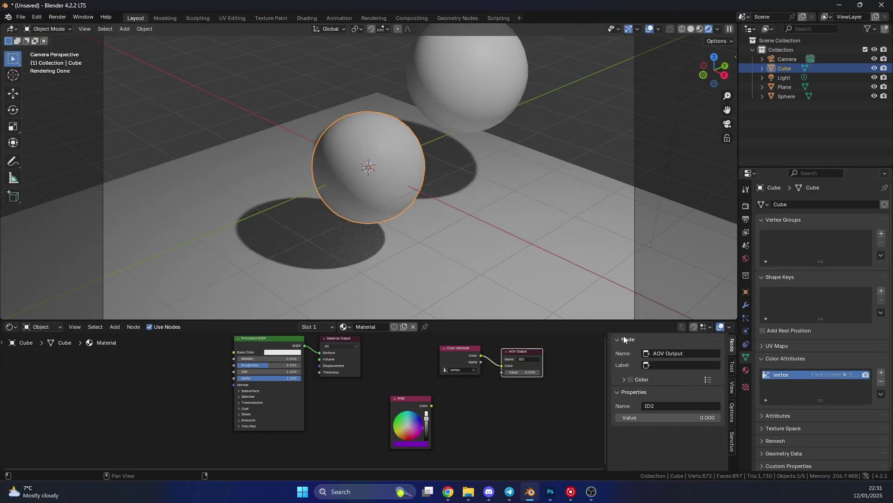
Step: Render with F12 and view the ID pass, then the vertex-painted ID2 pass
key(F12)
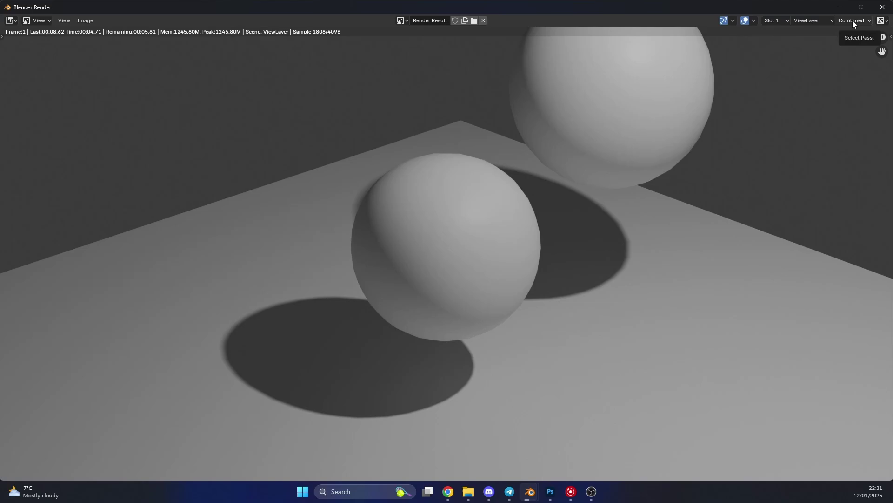
click(853, 21)
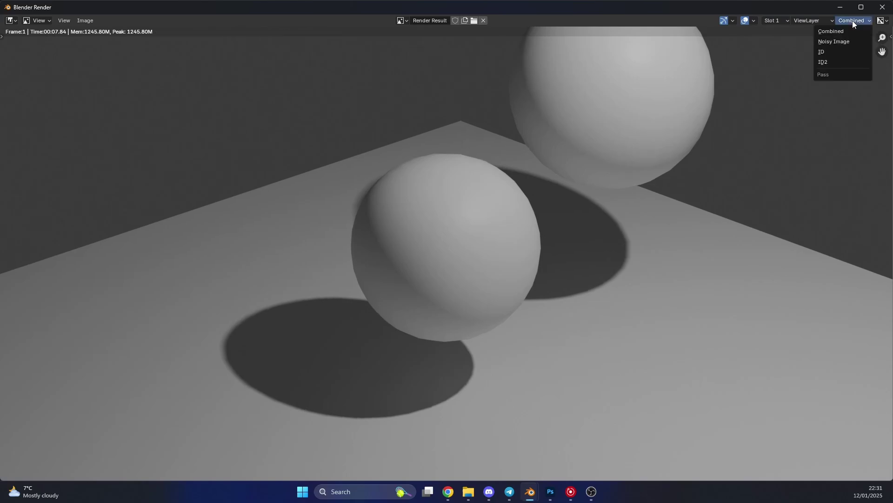
click(838, 50)
click(859, 19)
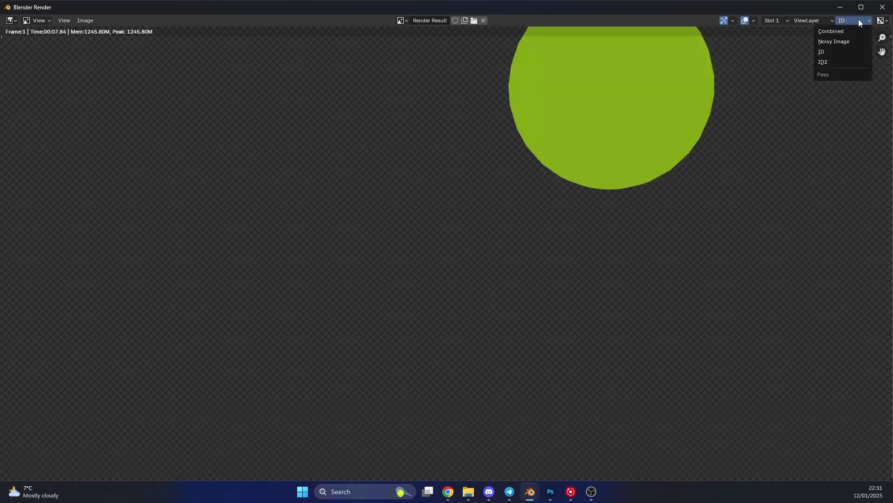
click(833, 61)
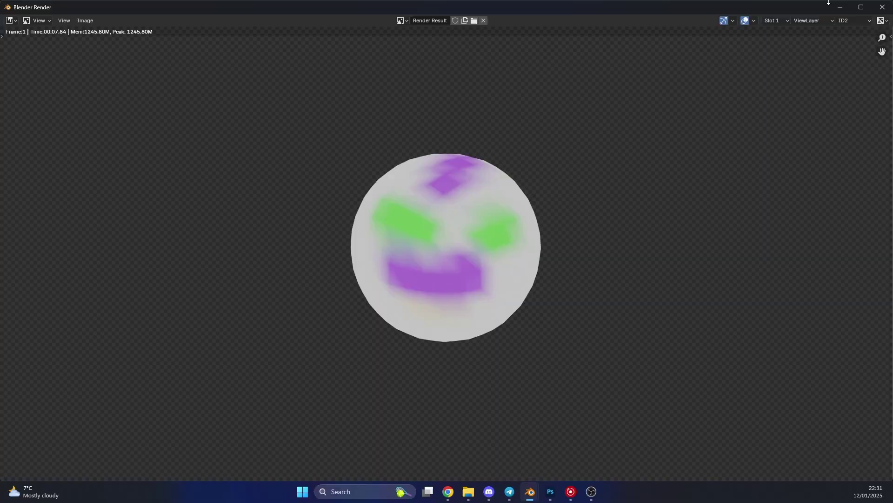
Step: Close the render window and enable Use Nodes in the Compositing workspace
click(883, 7)
click(411, 18)
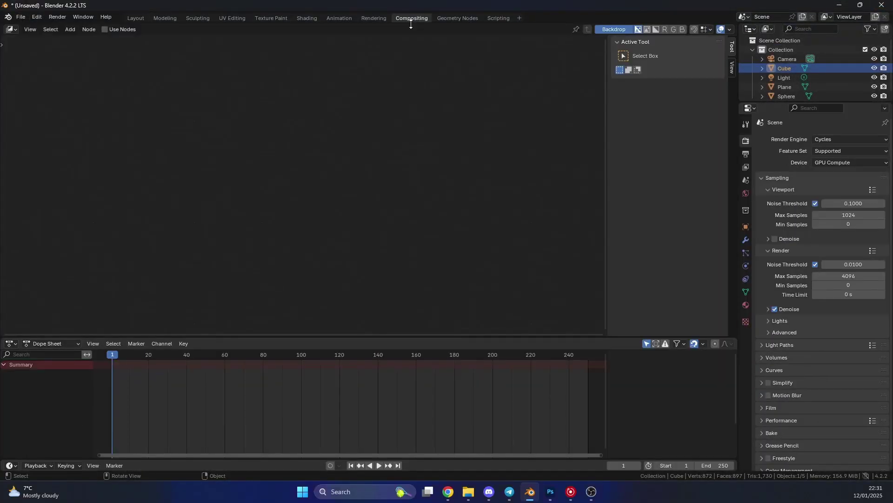
click(106, 30)
scroll(348, 269, up, 1)
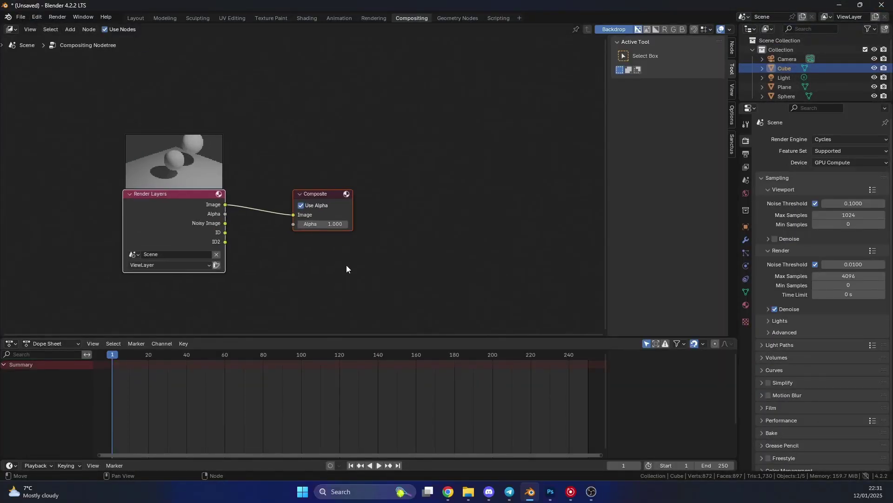